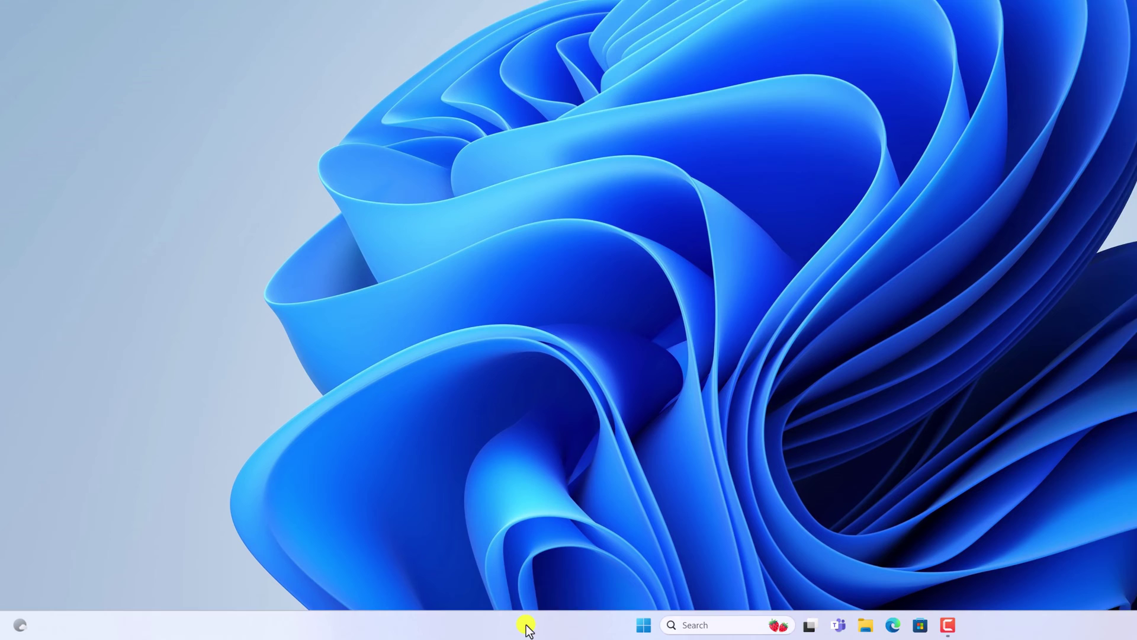
- Check in Task Manager's Performance page that CPU Virtualization shows Enabled, then close Task Manager
right_click(396, 629)
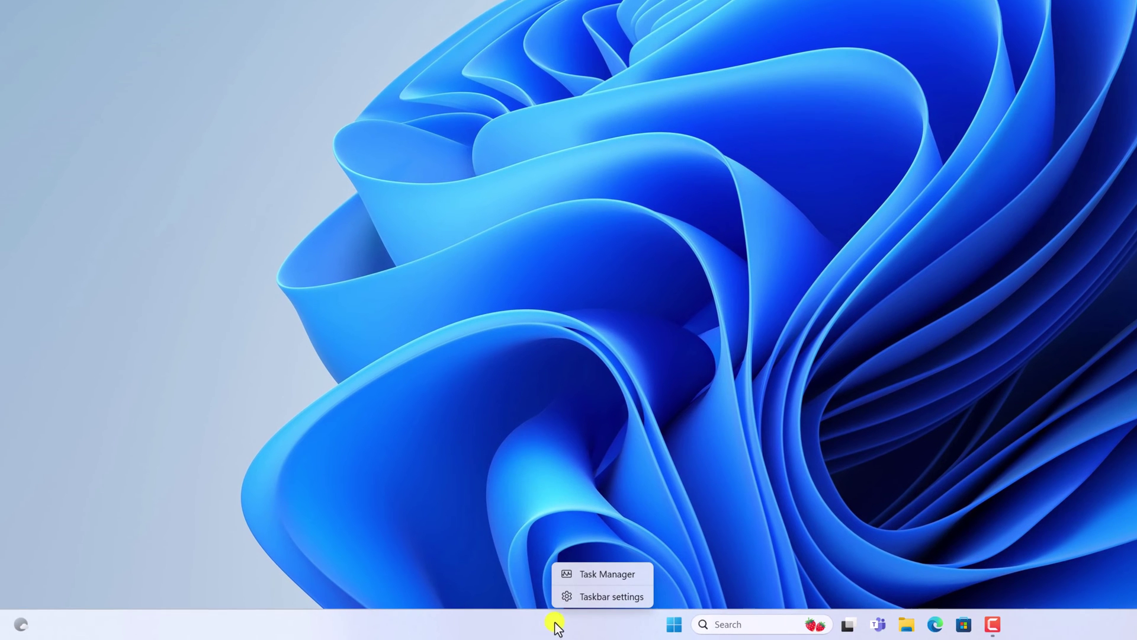
click(606, 574)
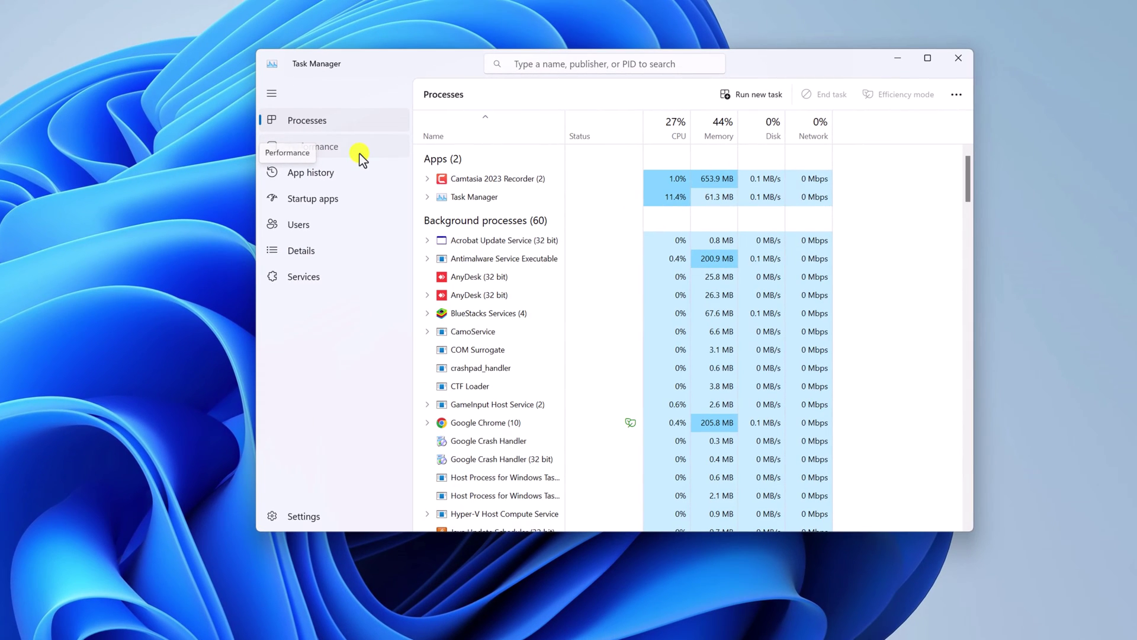
click(514, 119)
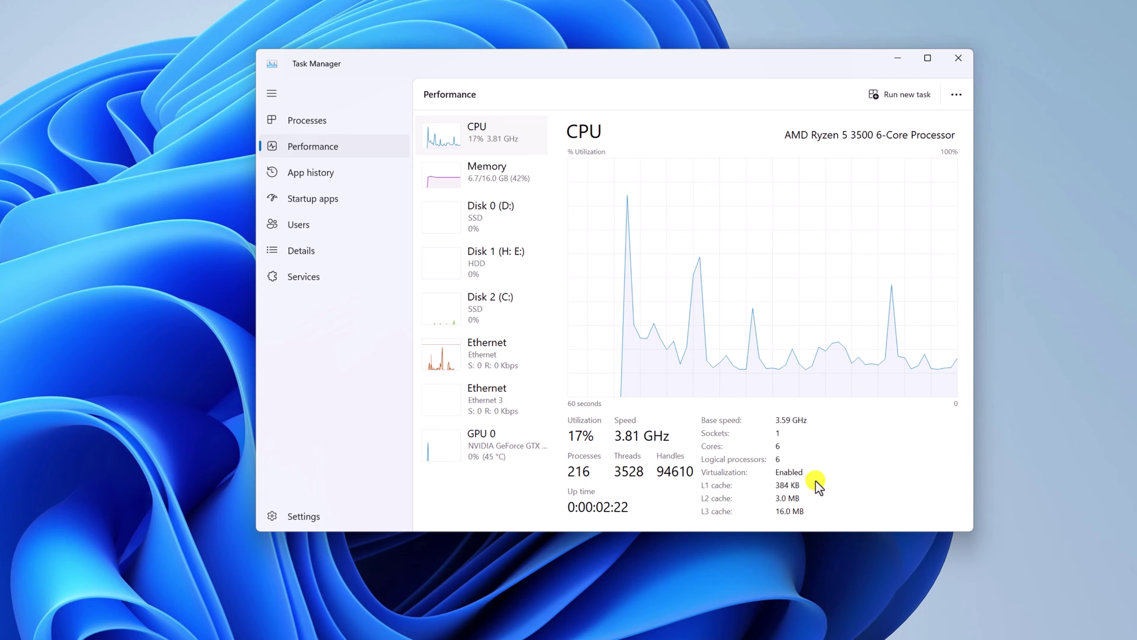
click(955, 58)
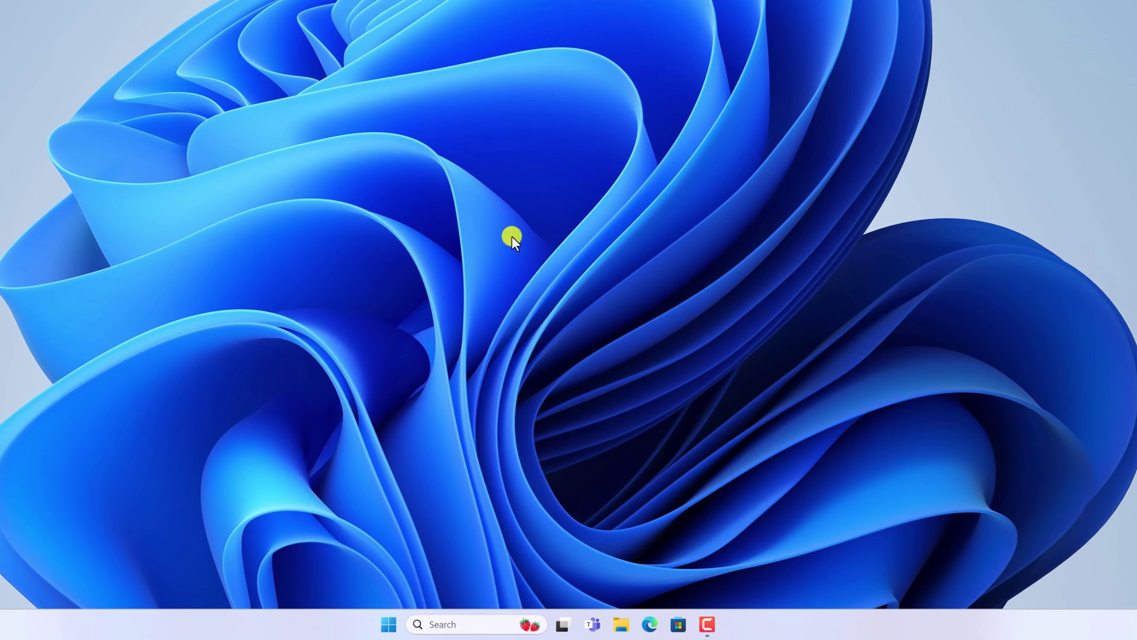
- Enable Hyper-V, including Management Tools and Platform, in 'Turn Windows features on or off' and confirm
click(460, 623)
text(turn)
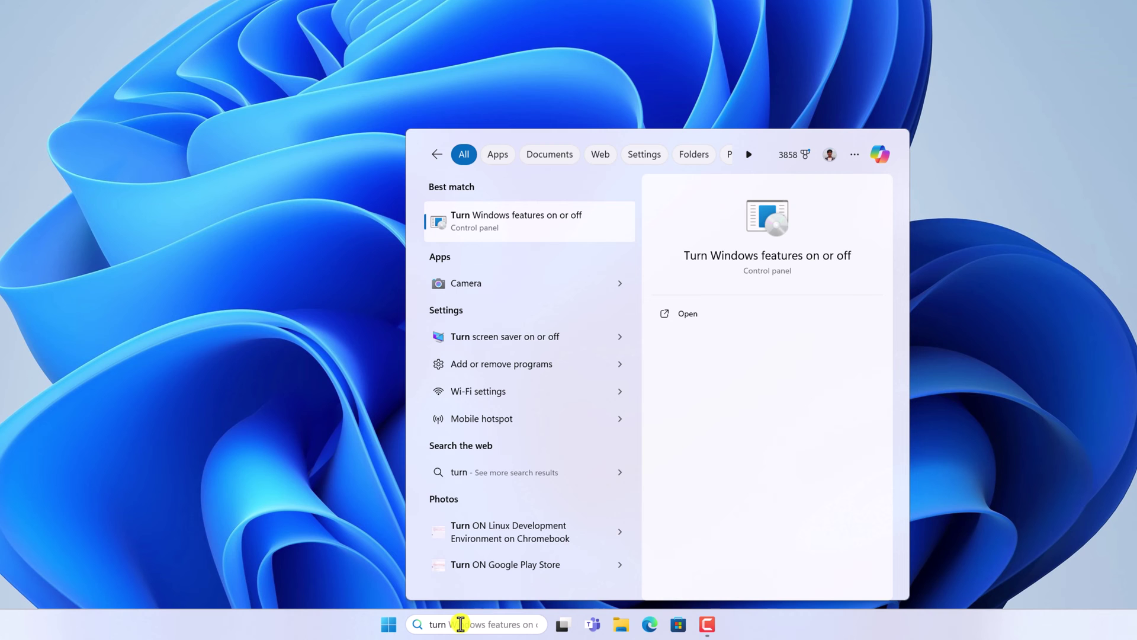
click(527, 225)
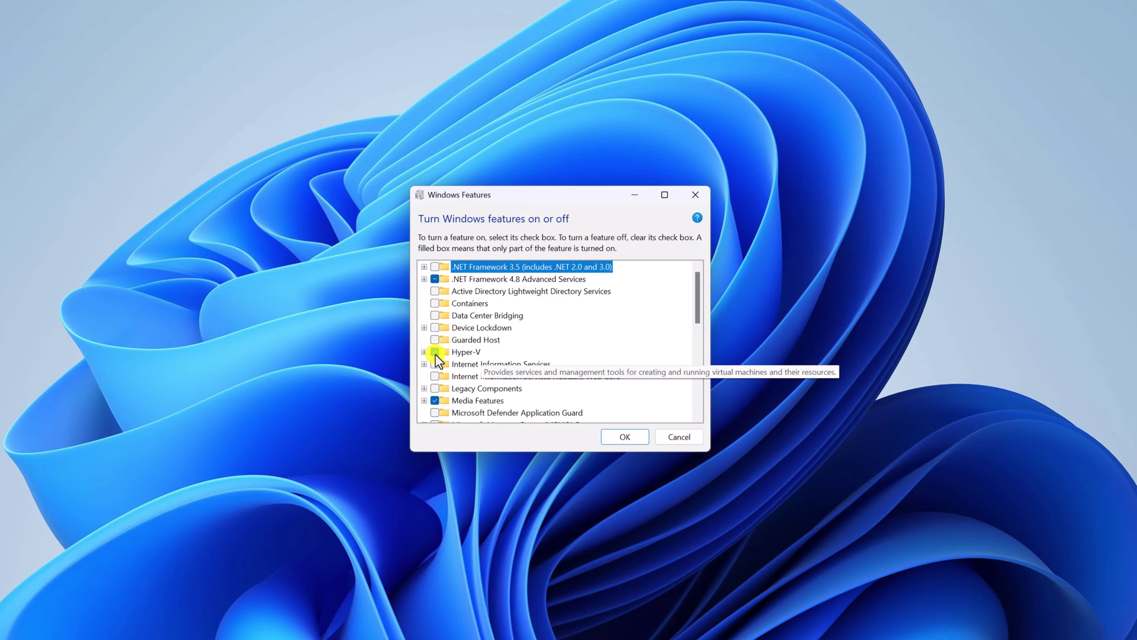
click(424, 352)
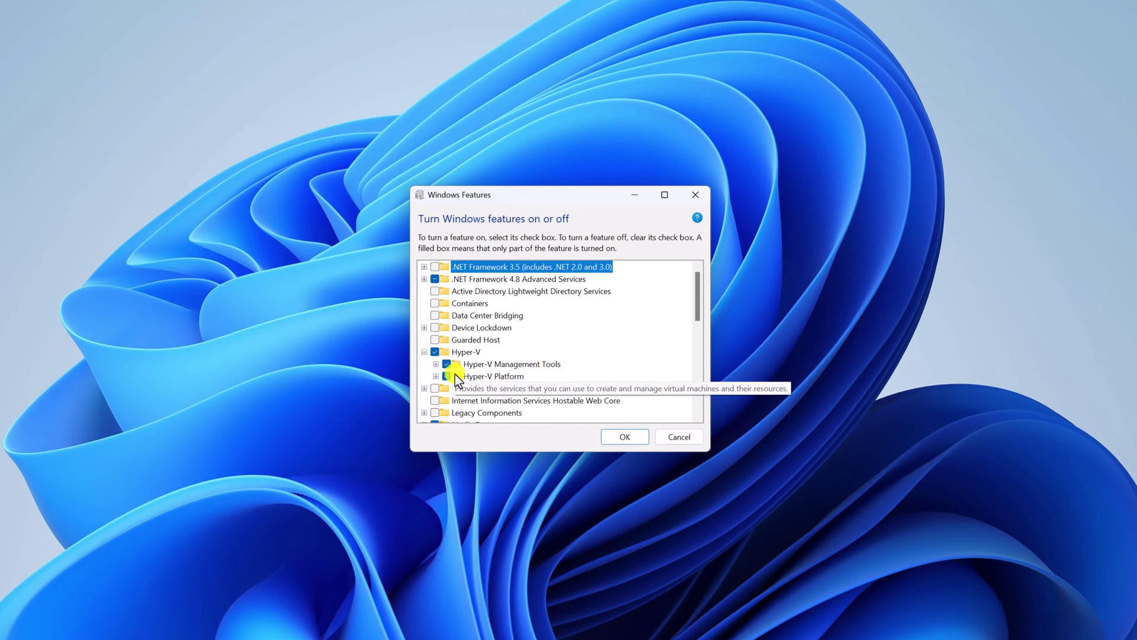
click(629, 436)
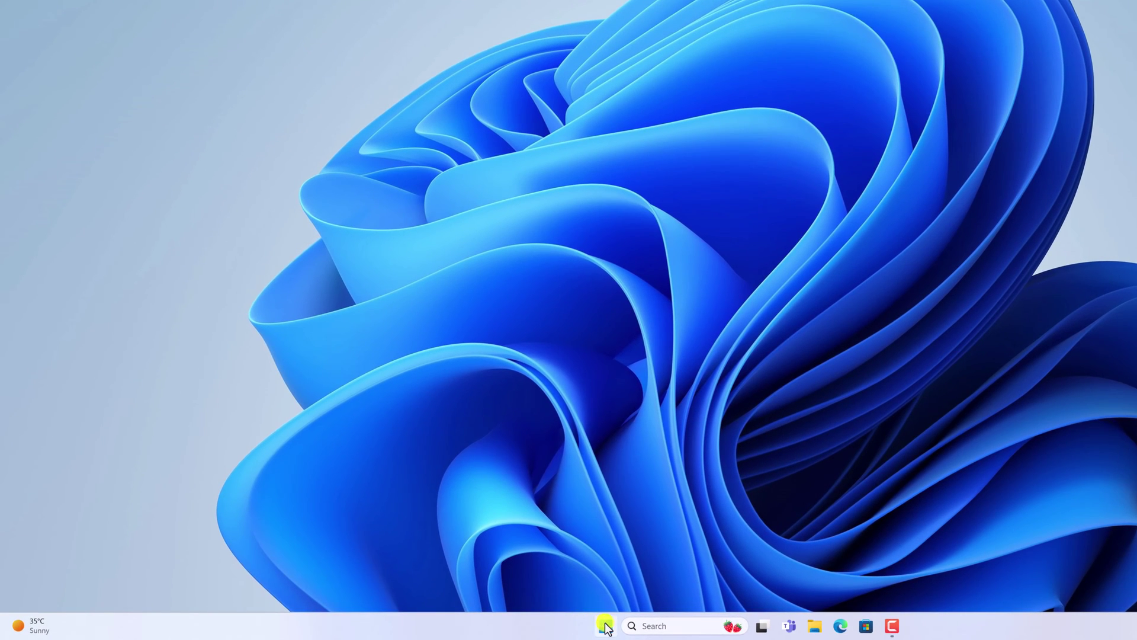
- Run 'wsl --install' in a new Windows Terminal to install and launch Ubuntu
right_click(605, 626)
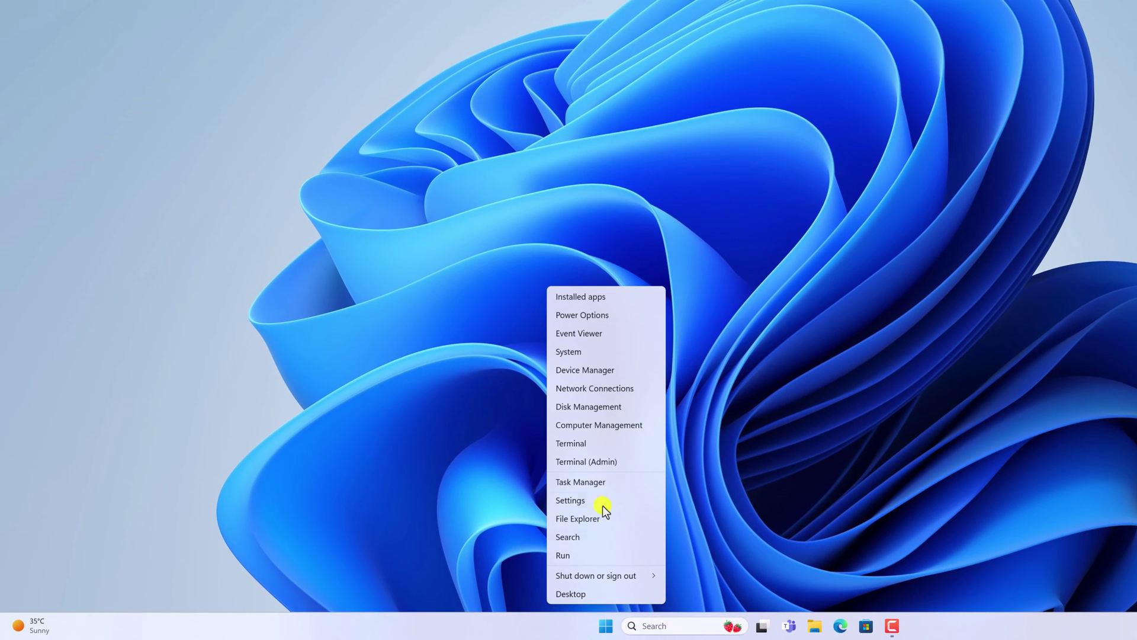
click(603, 447)
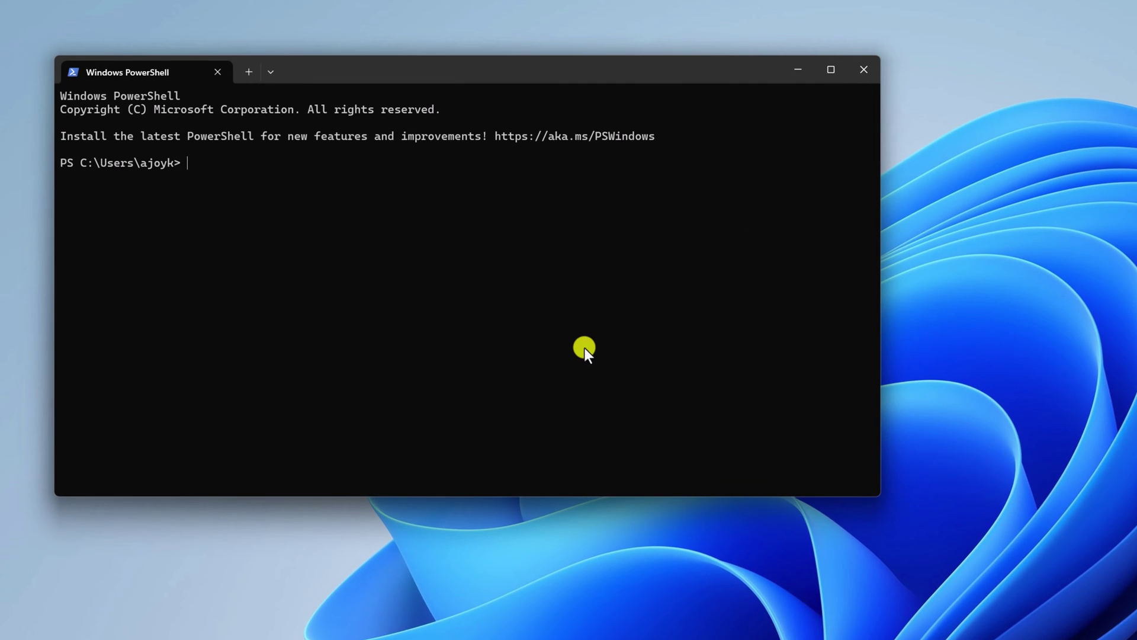
text(ws)
key(BackSpace)
text(sl --install)
key(Return)
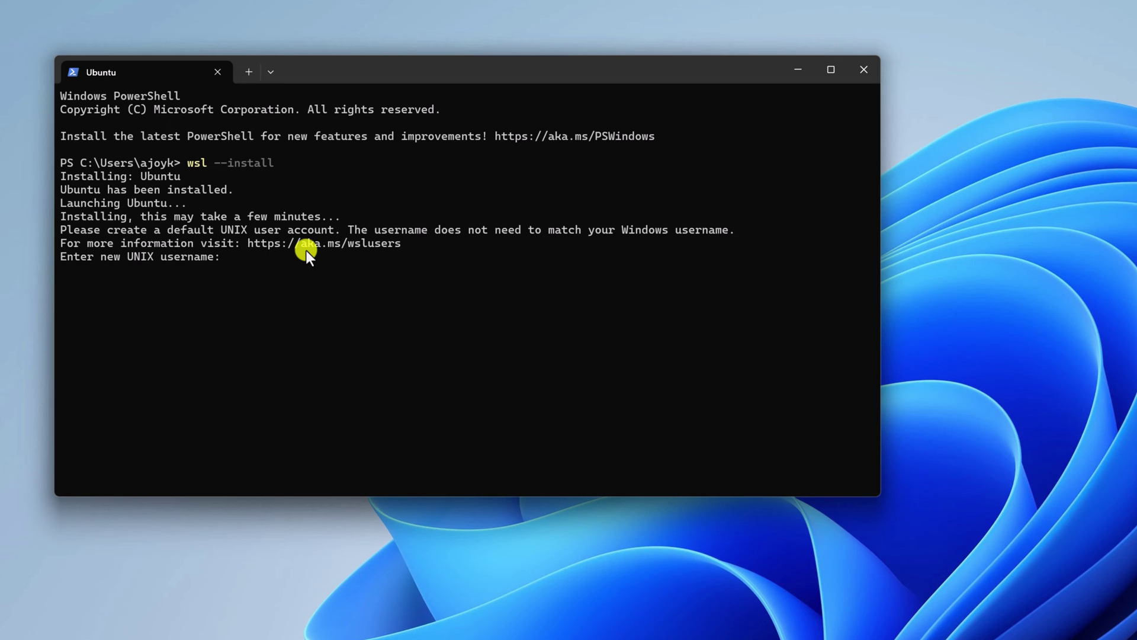
- Enter a new UNIX username, then type and confirm its password to finish the Ubuntu 22.04.3 setup
text(thecoderworld)
key(Return)
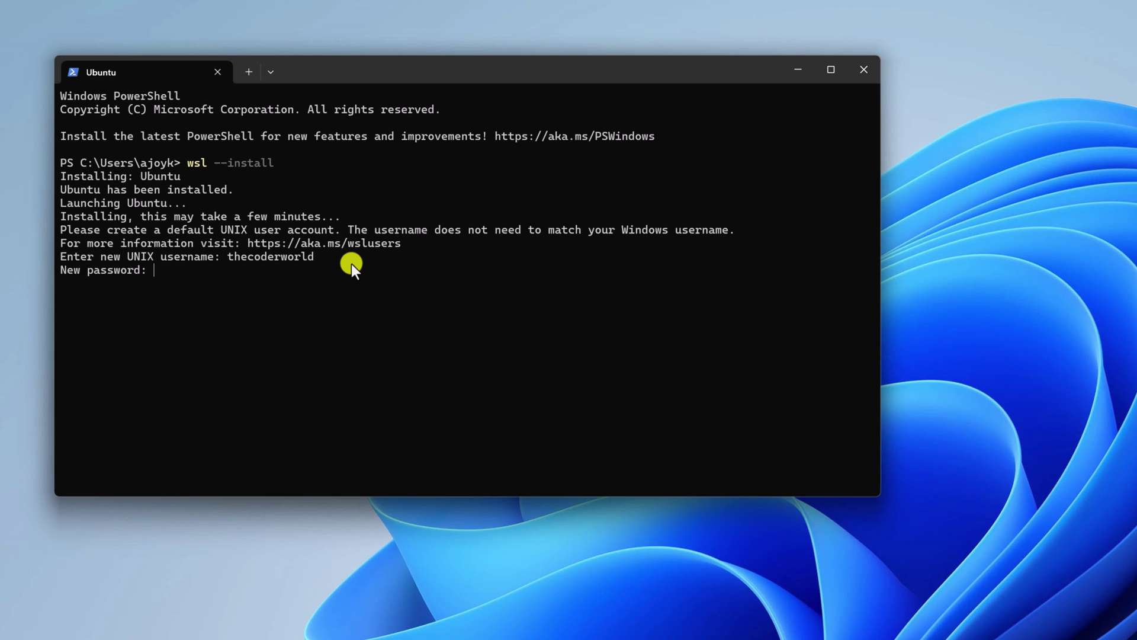
key(Return)
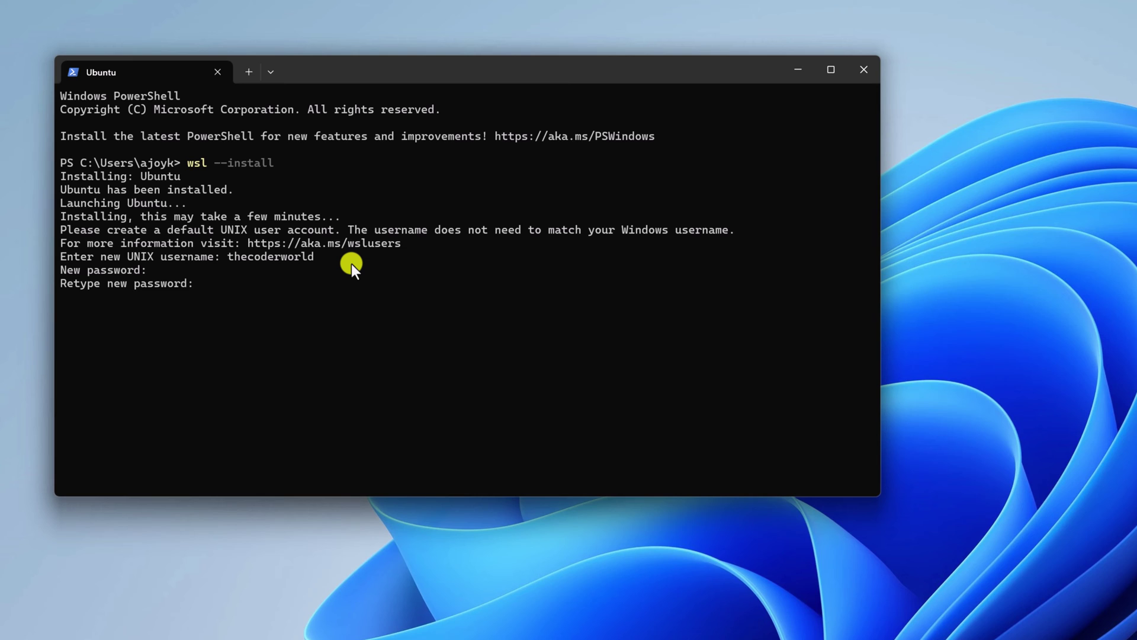
key(Return)
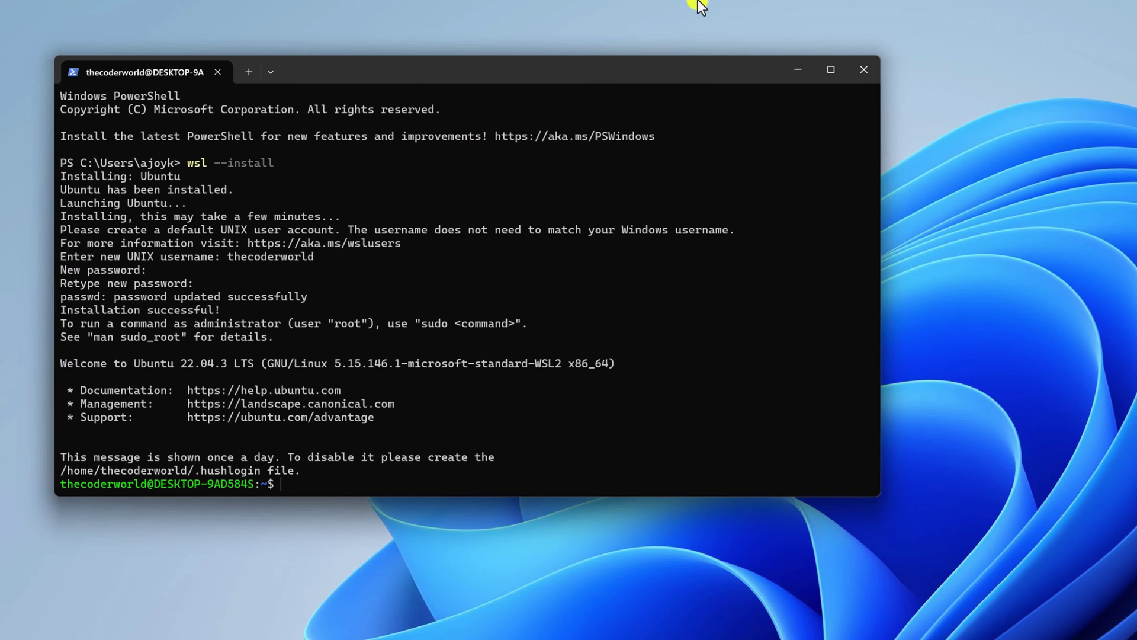
- Reopen Ubuntu from taskbar search and run 'sudo apt update' with the sudo password, showing 100 upgradable packages
click(851, 60)
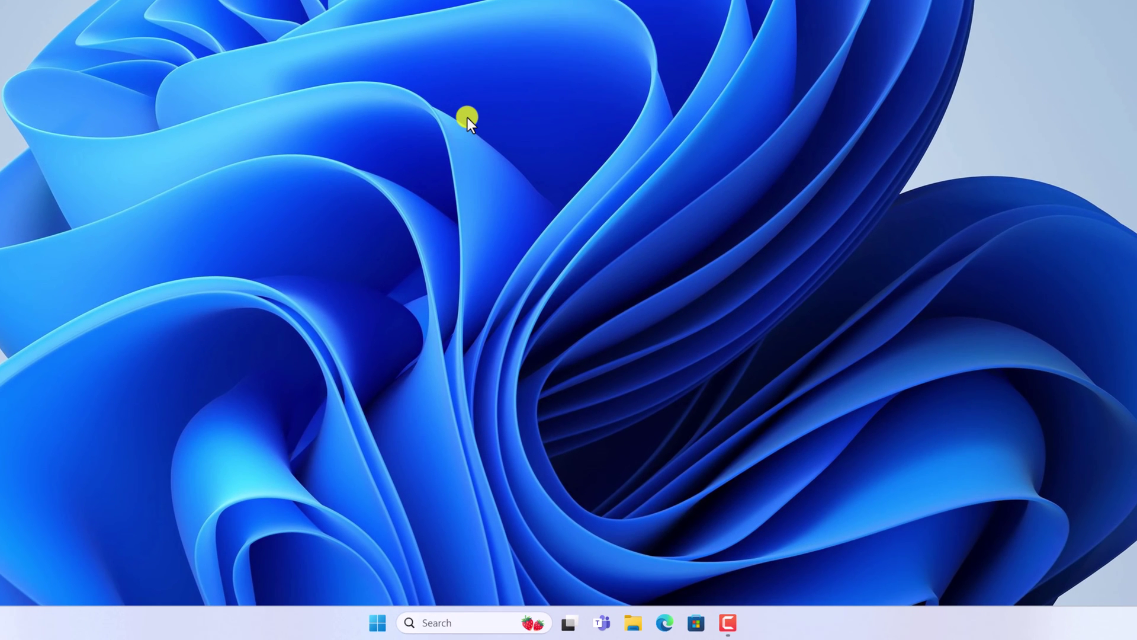
click(441, 622)
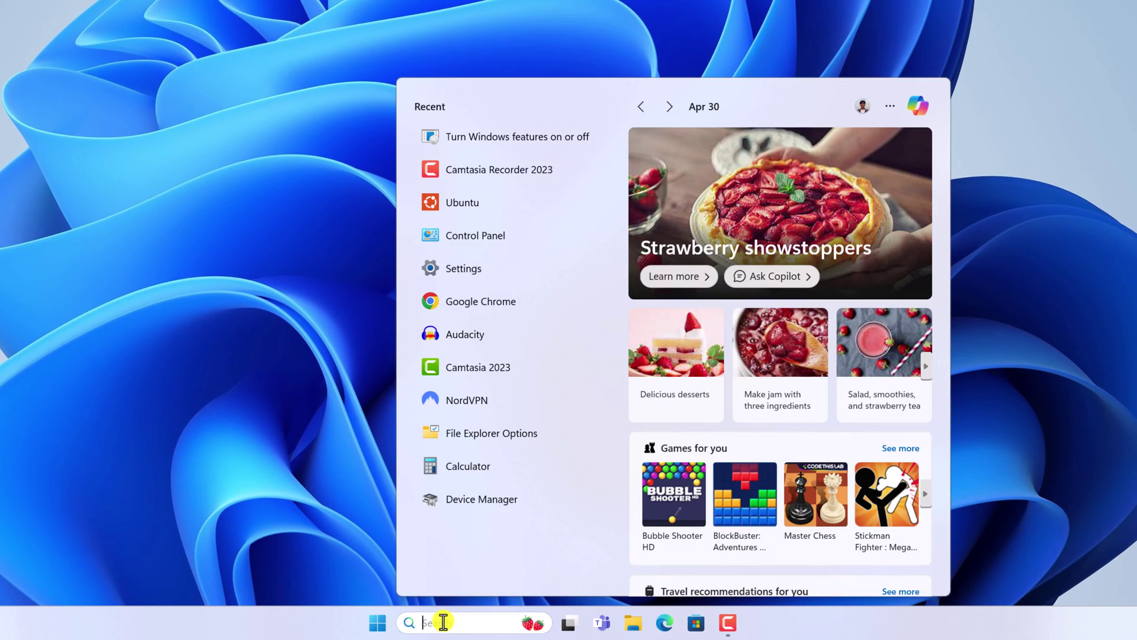
text(ubuntu)
click(593, 199)
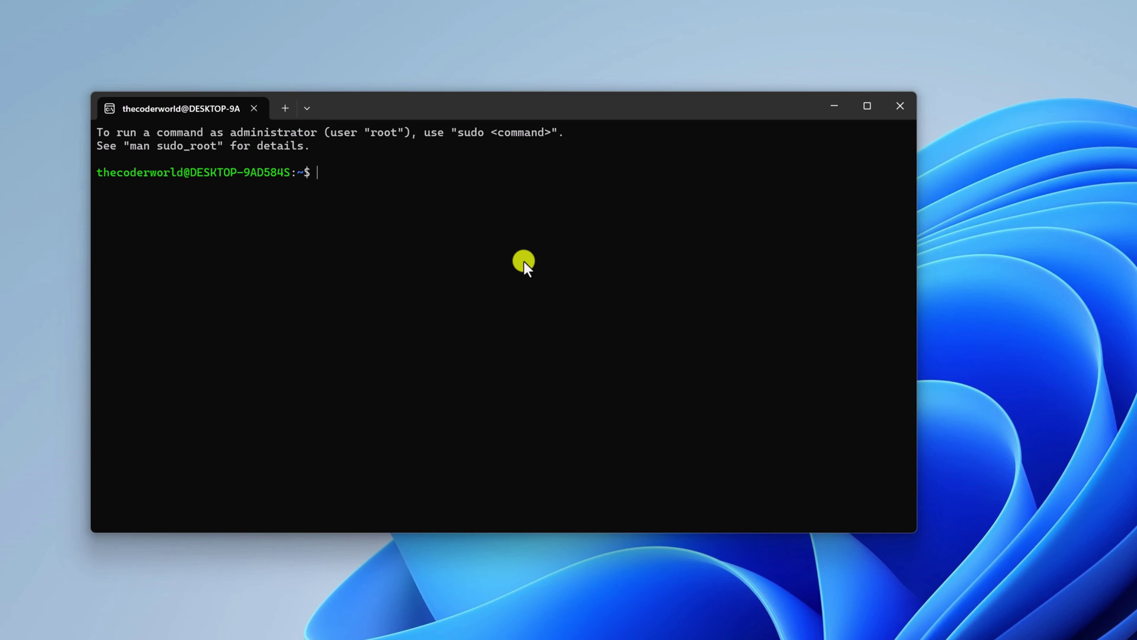
text(sudo apt update)
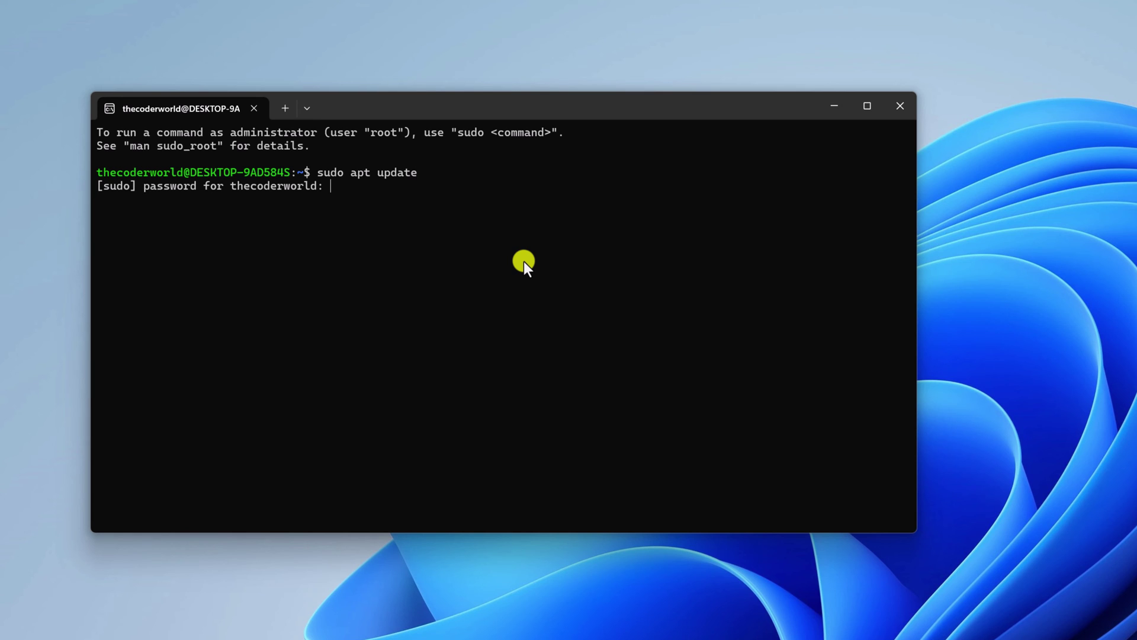
key(Return)
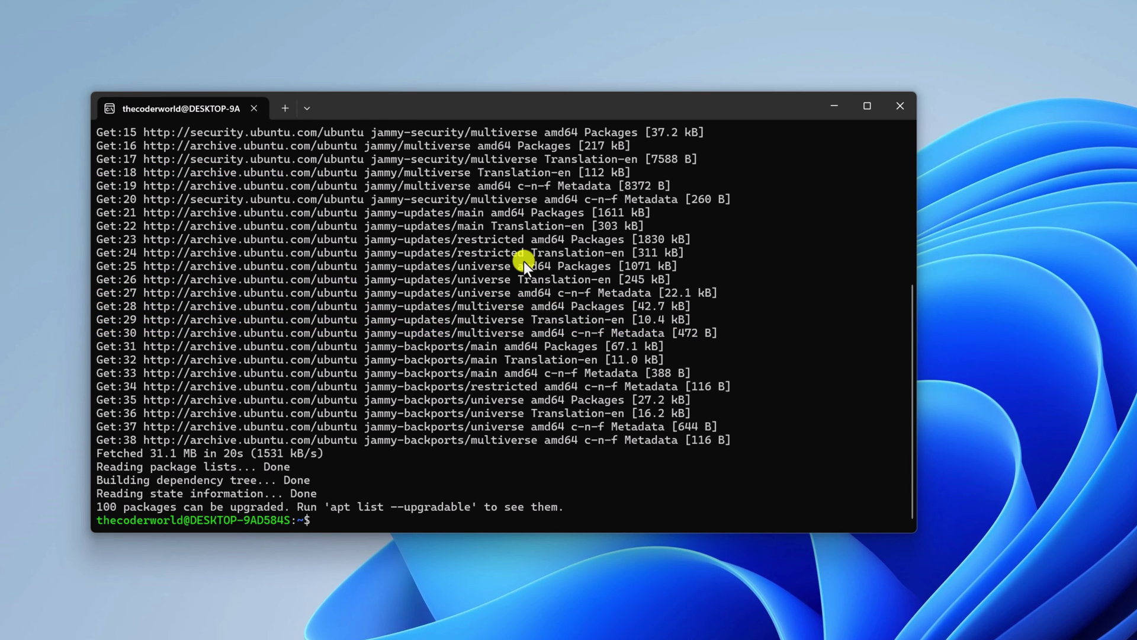
- Run 'sudo apt upgrade', retyping the misspelled command, and answer y to upgrade 98 packages
text(sudo apt upgarde)
key(Return)
text(sudo apt upgrade)
key(Return)
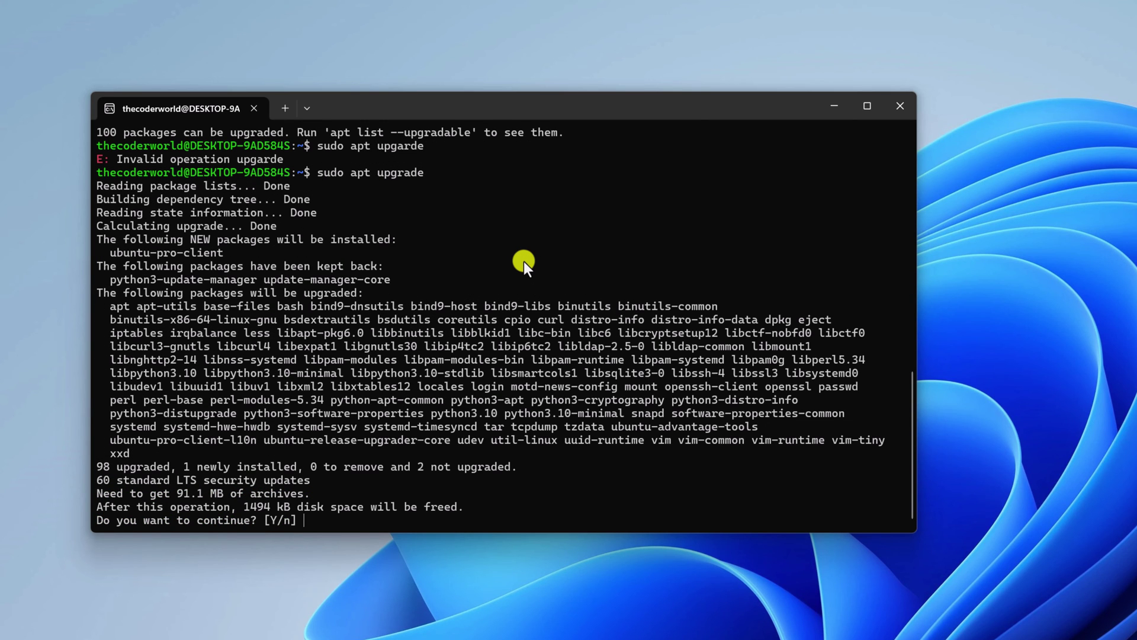
text(y)
key(Return)
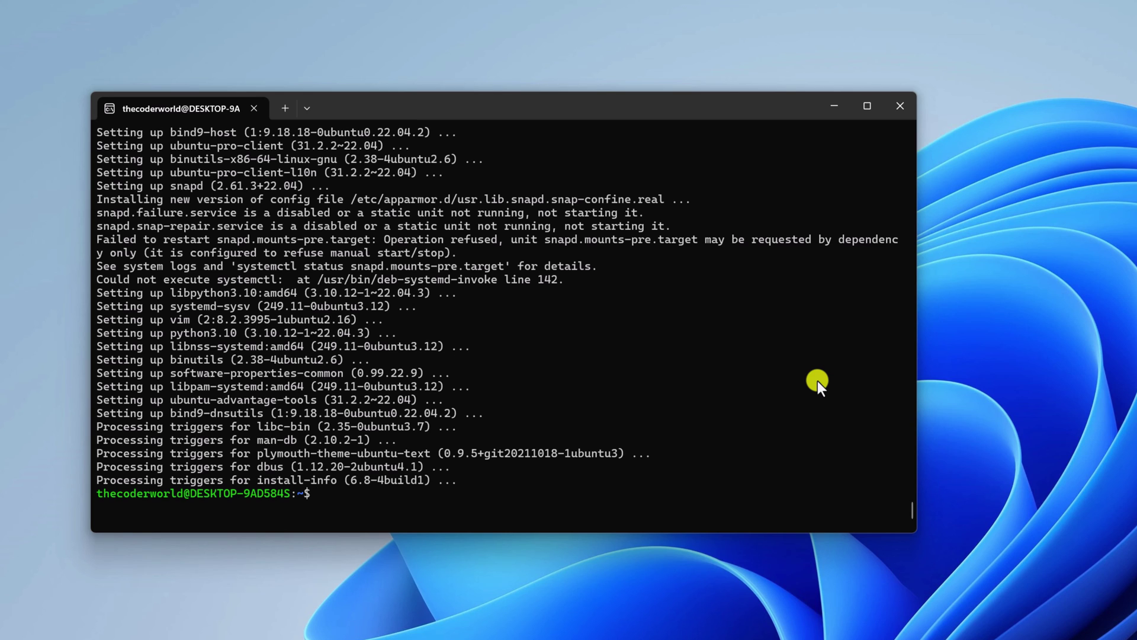
- Install VLC 3.0.16 and its dependencies with 'sudo apt install vlc -y'
text(sudo apt i)
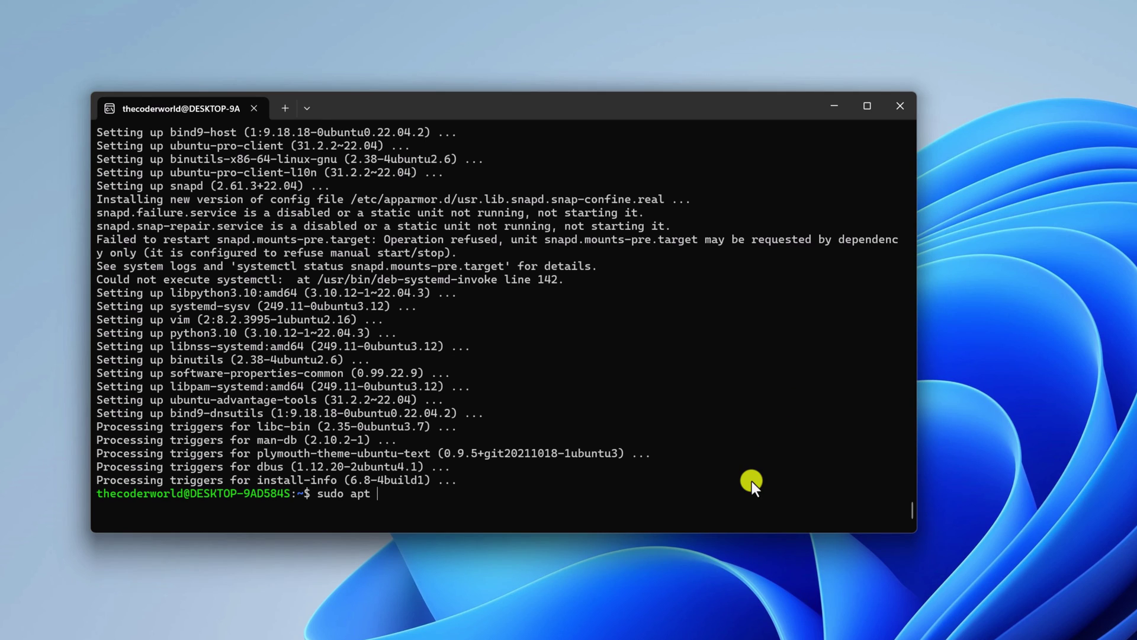
text(nstall vlc -y)
key(Return)
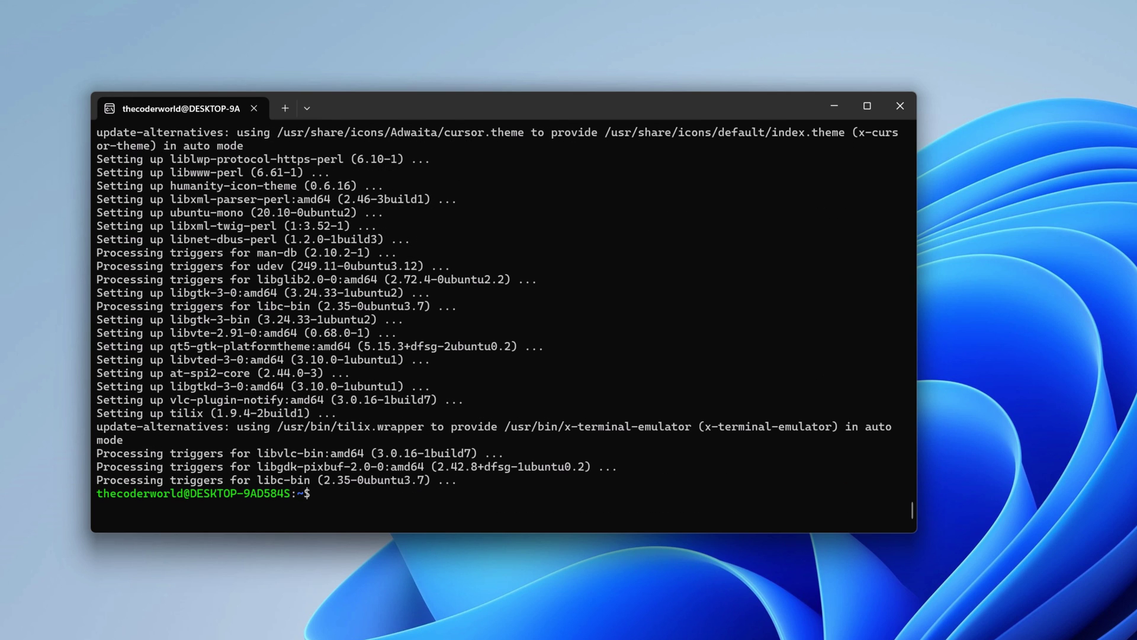
- Launch VLC 3.0.16 by running 'vlc', then enlarge its window taller and wider
text(vlc)
key(Return)
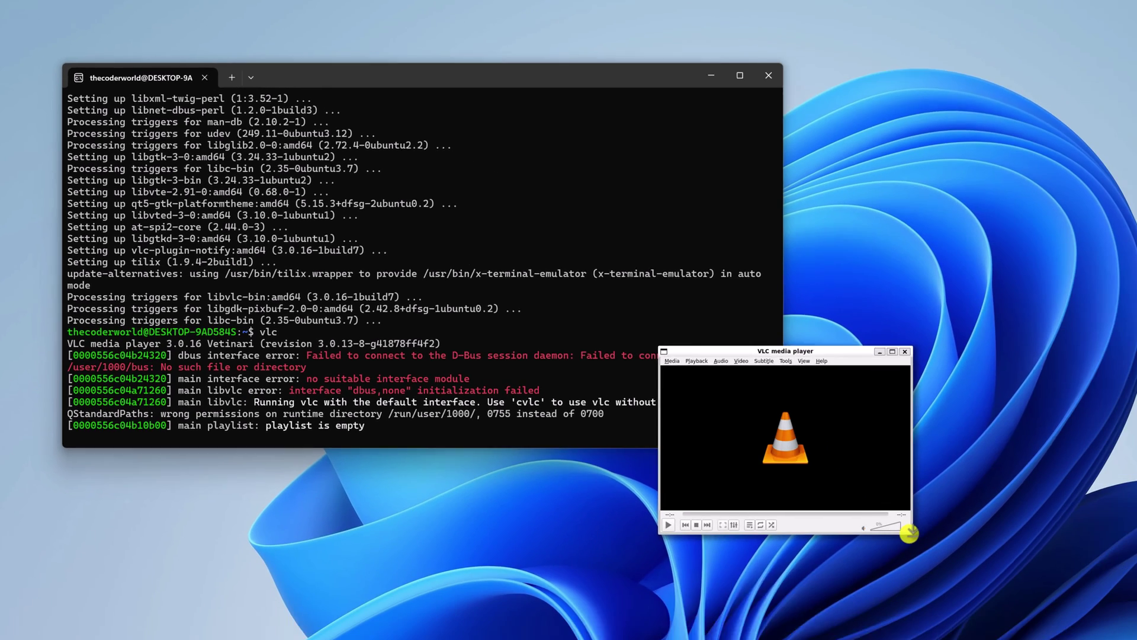
drag(1060, 629, 1034, 511)
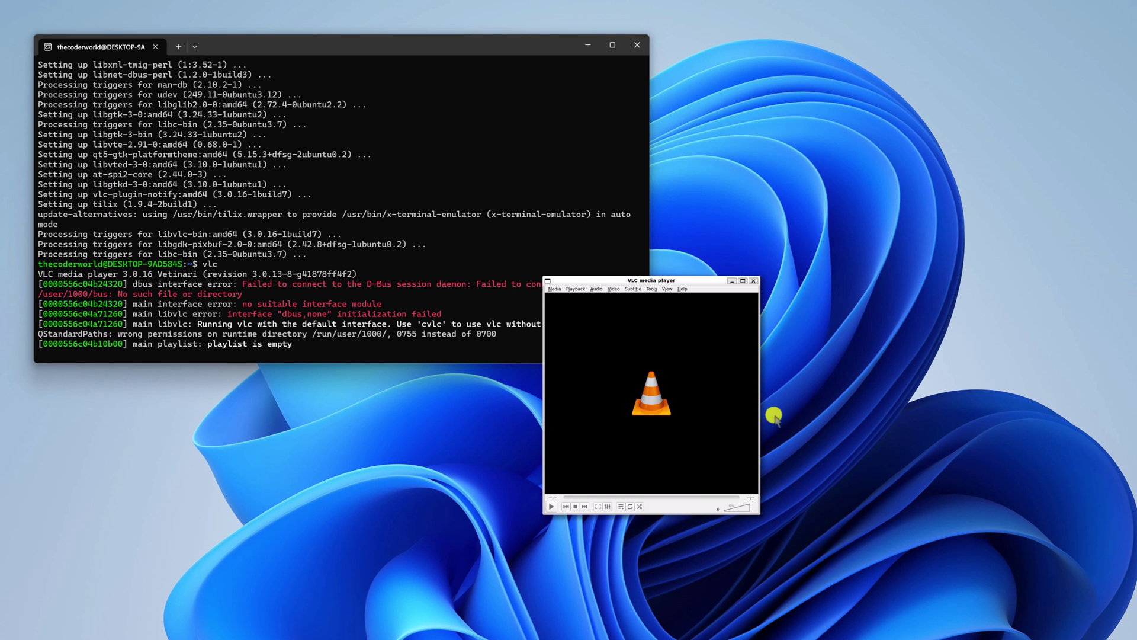
drag(767, 413, 875, 464)
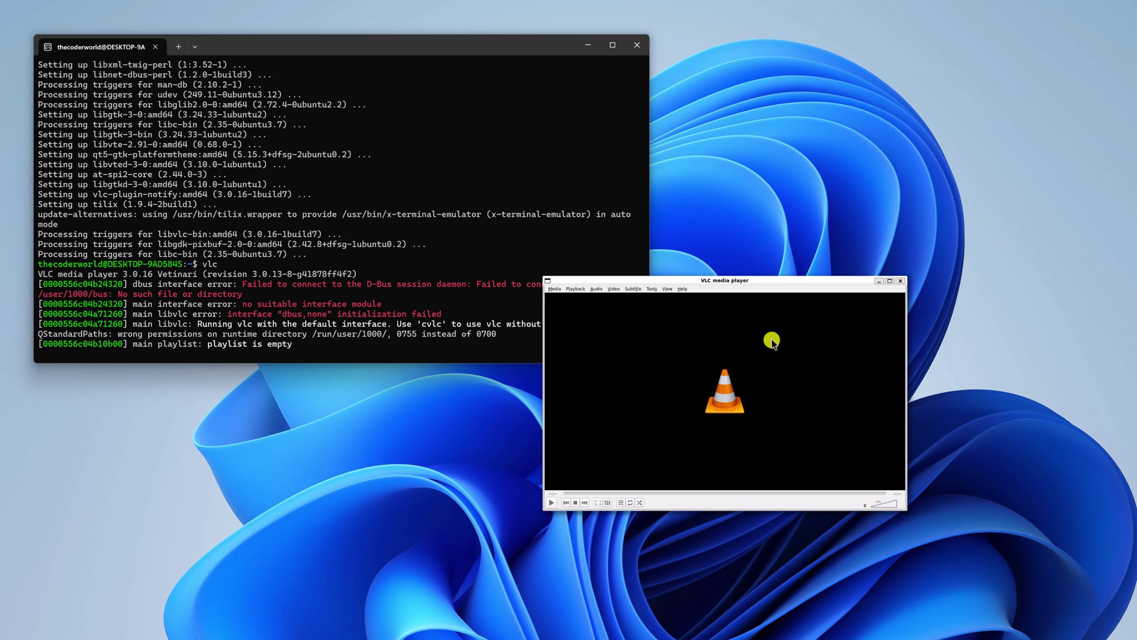